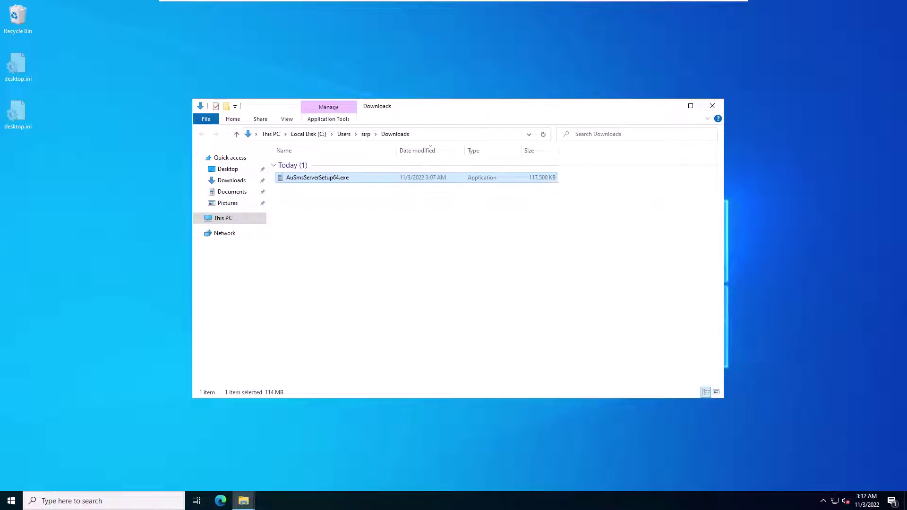
Step: Run AuSmsServerSetup64.exe, accept the license agreement, and keep the default program folder
double_click(313, 177)
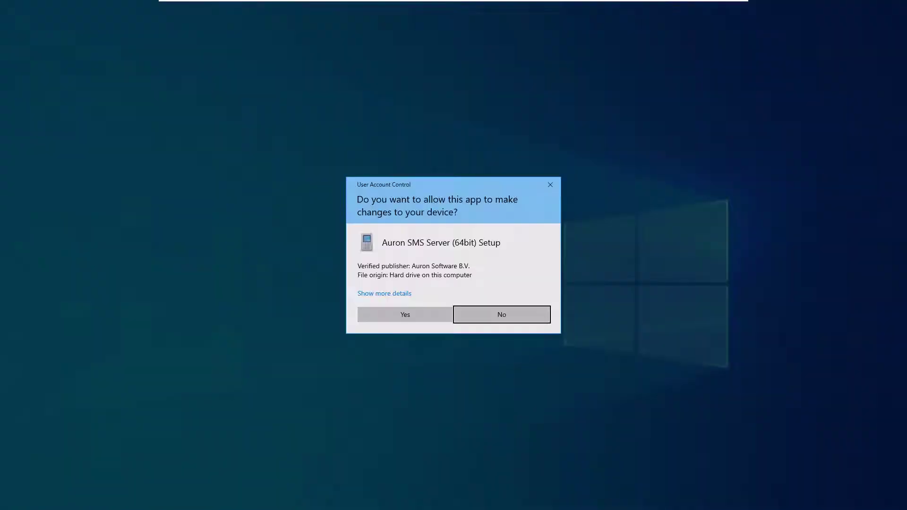
left_click(414, 312)
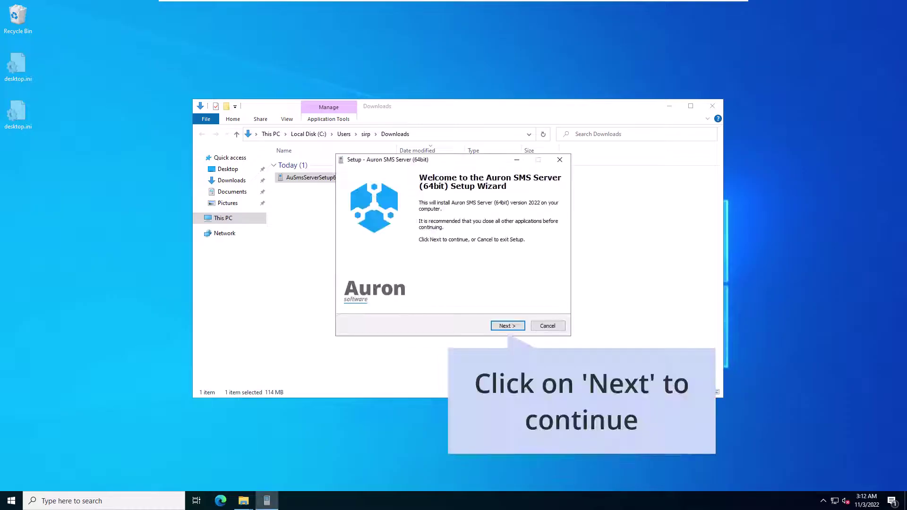
left_click(507, 326)
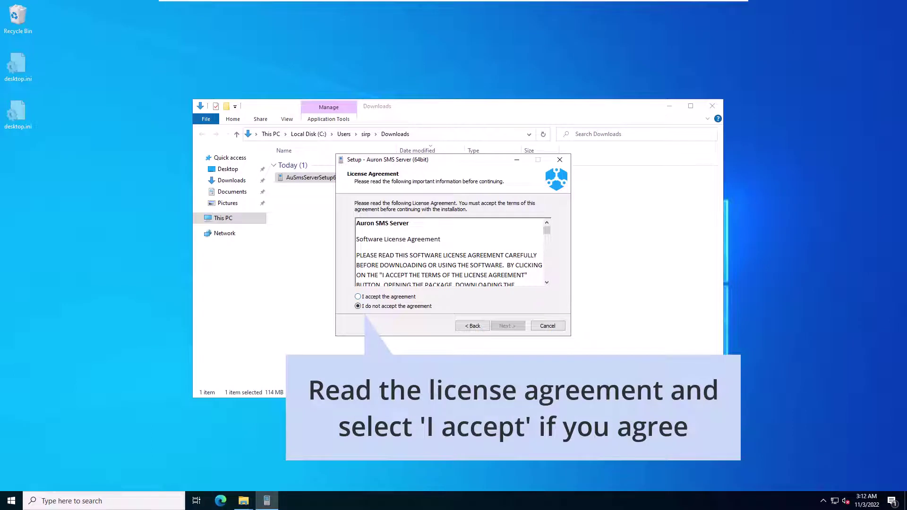
left_click(394, 297)
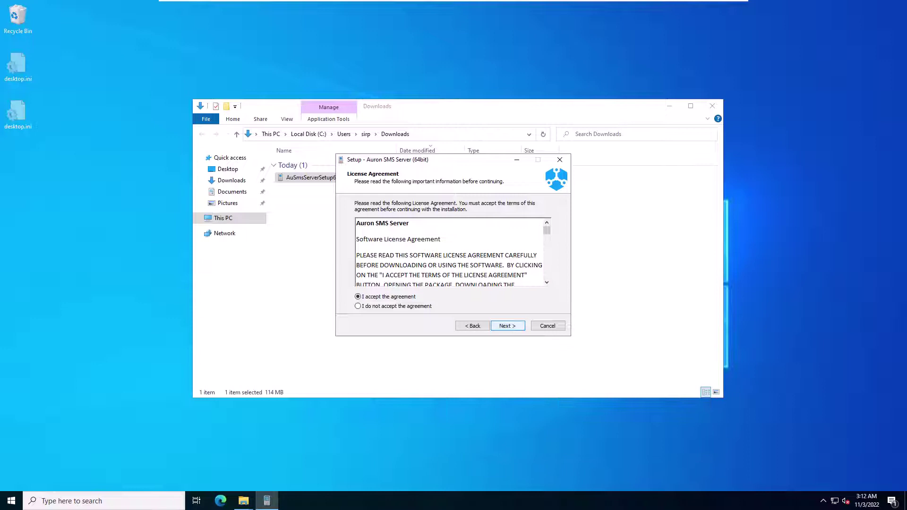
left_click(508, 326)
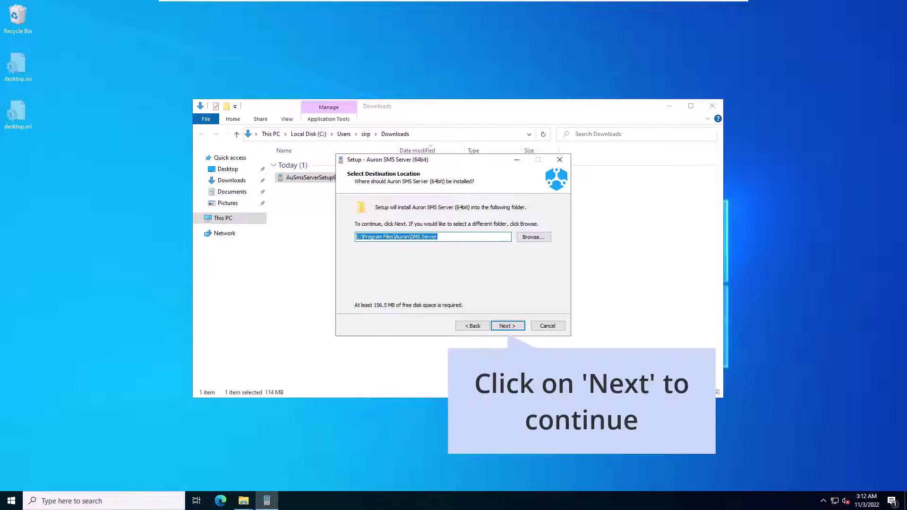
left_click(507, 326)
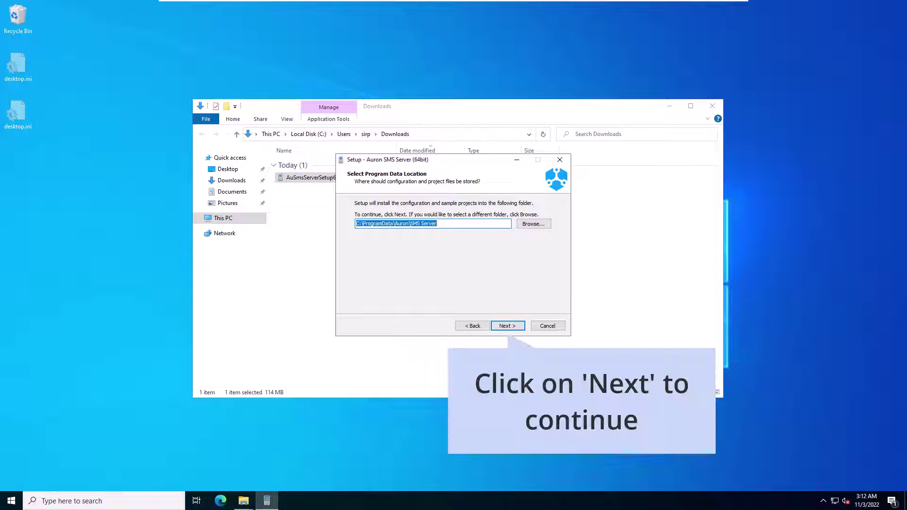
Step: Keep the default program data folder for configuration and projects
left_click(507, 326)
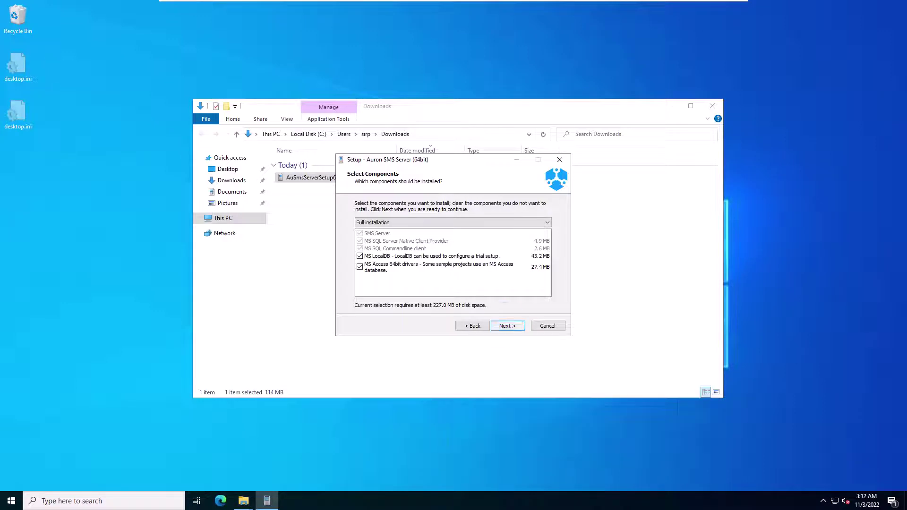
Step: Install with Full installation and the default Start Menu folder, then launch the configuration wizard
left_click(507, 325)
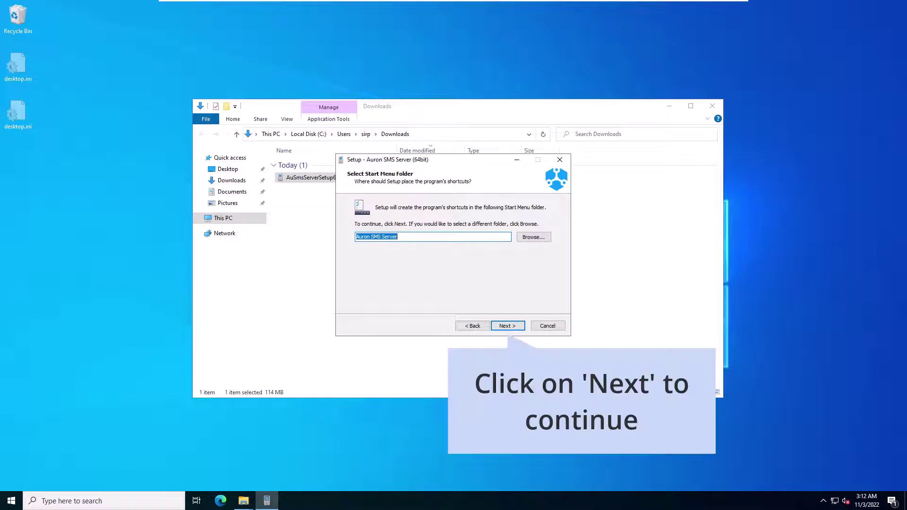
left_click(507, 326)
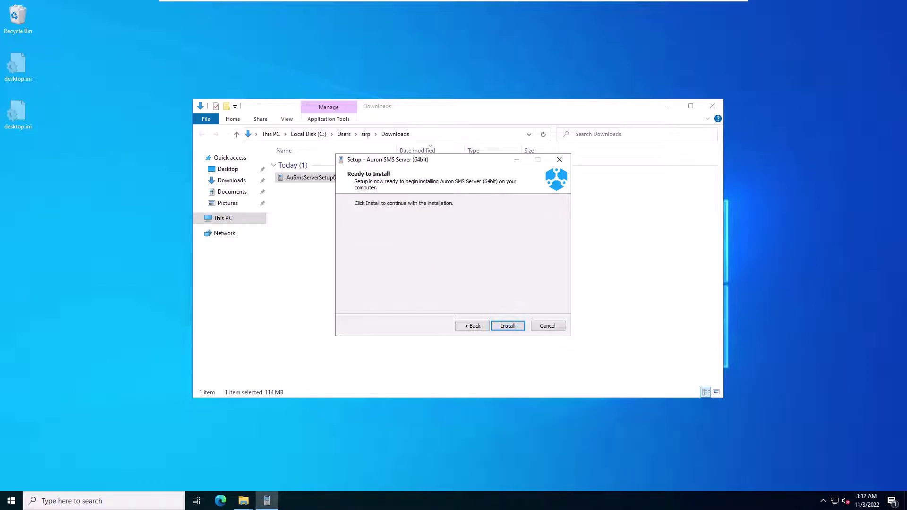
left_click(507, 325)
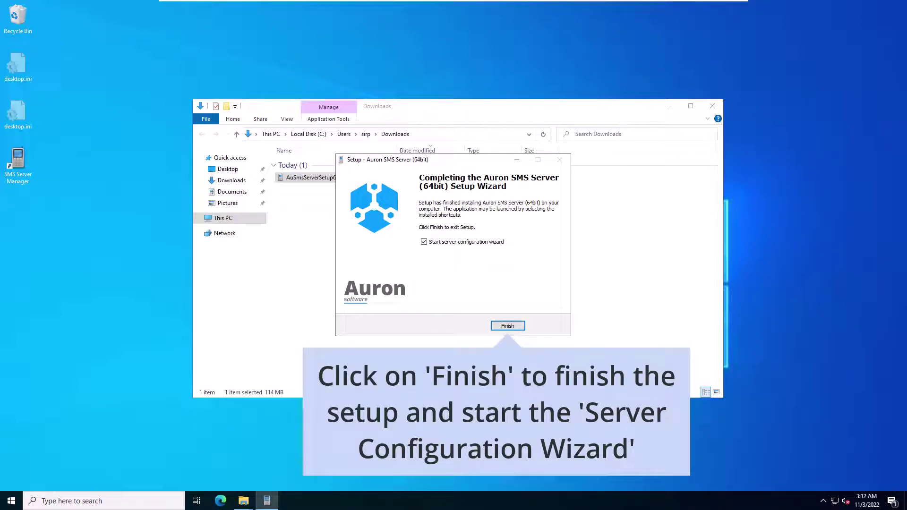
left_click(508, 325)
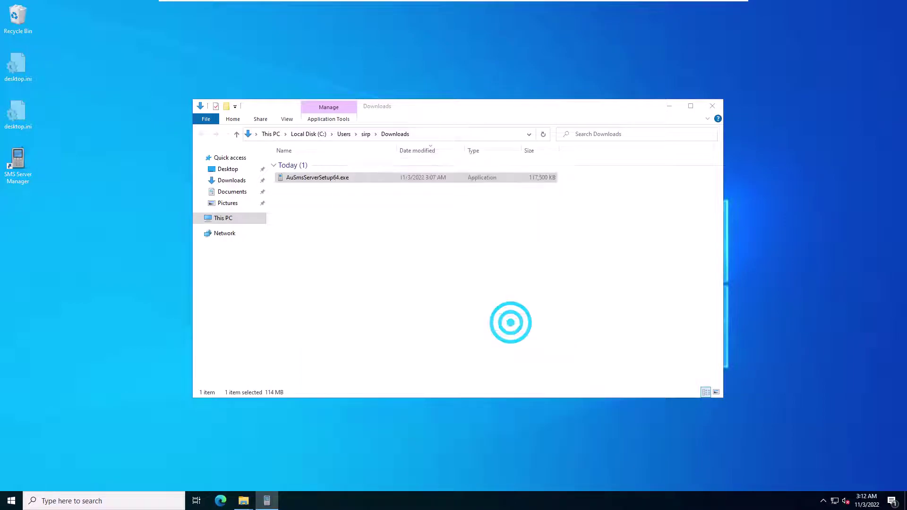
Step: Keep Standalone as the configuration type and proceed to database connection settings
left_click(423, 314)
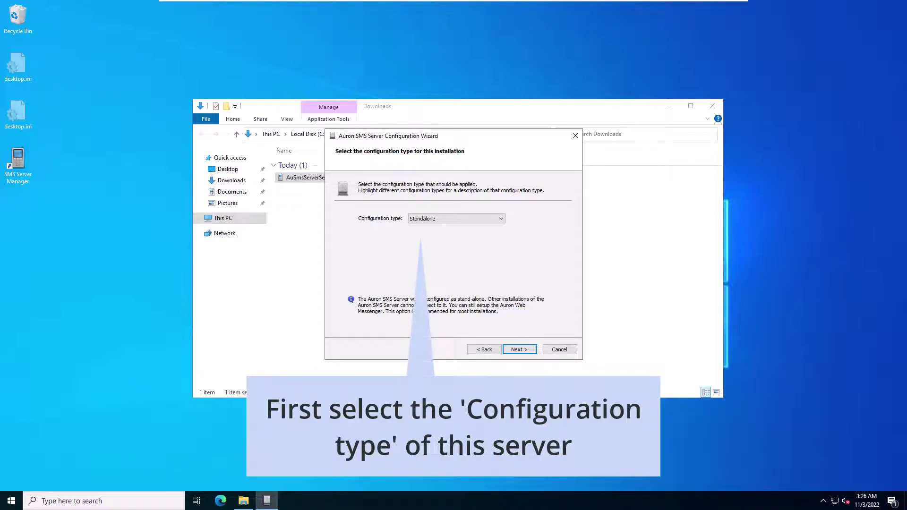
left_click(500, 219)
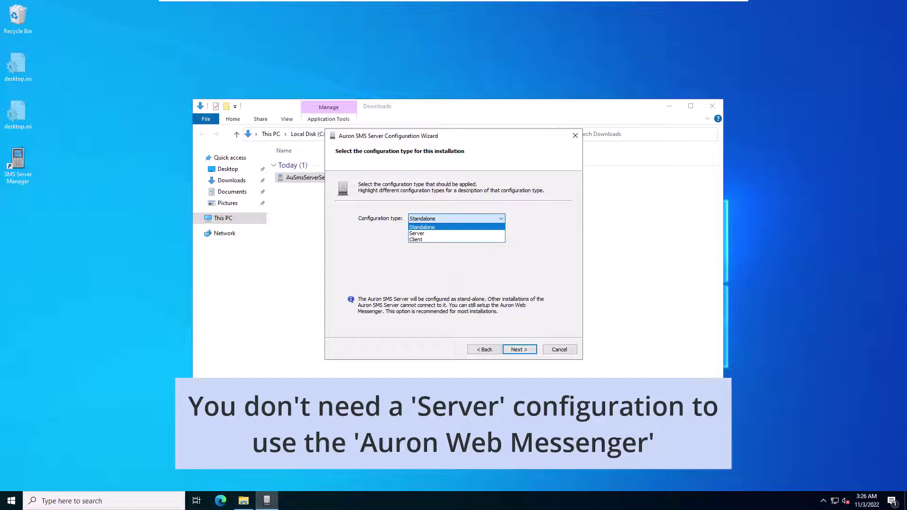
left_click(494, 218)
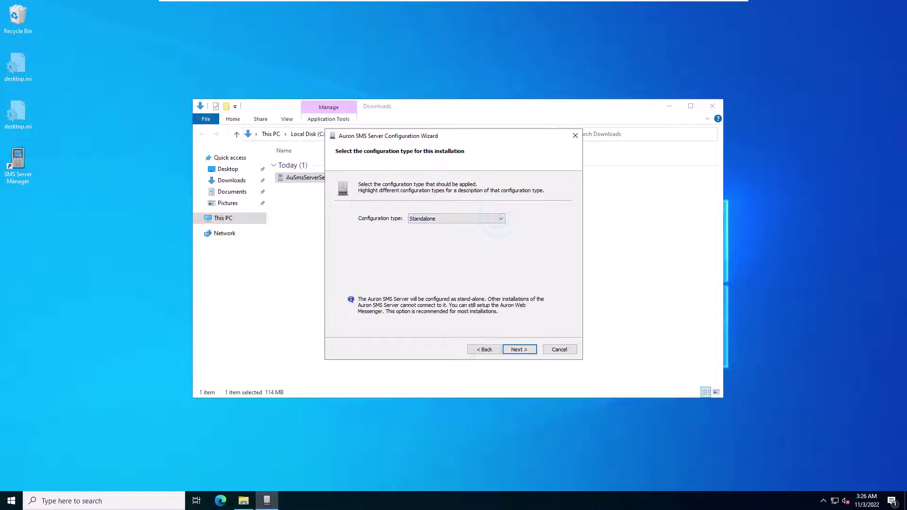
left_click(519, 349)
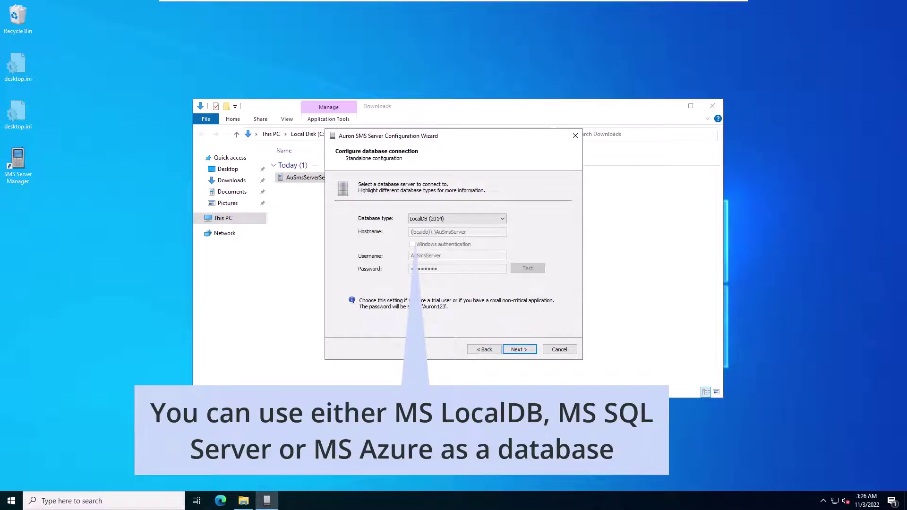
Step: Use SQL Server (2008+ or Azure) with SQL login credentials instead of Windows authentication, and pass the connection test
left_click(502, 218)
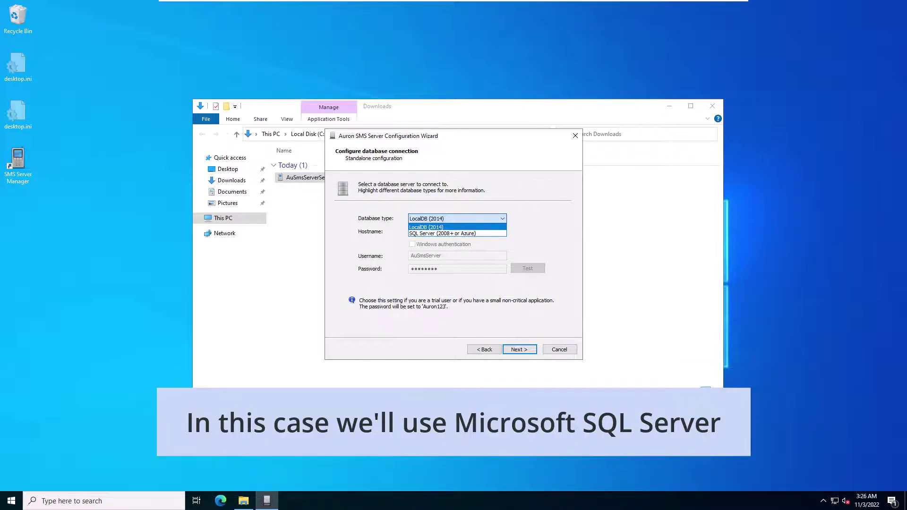
left_click(486, 233)
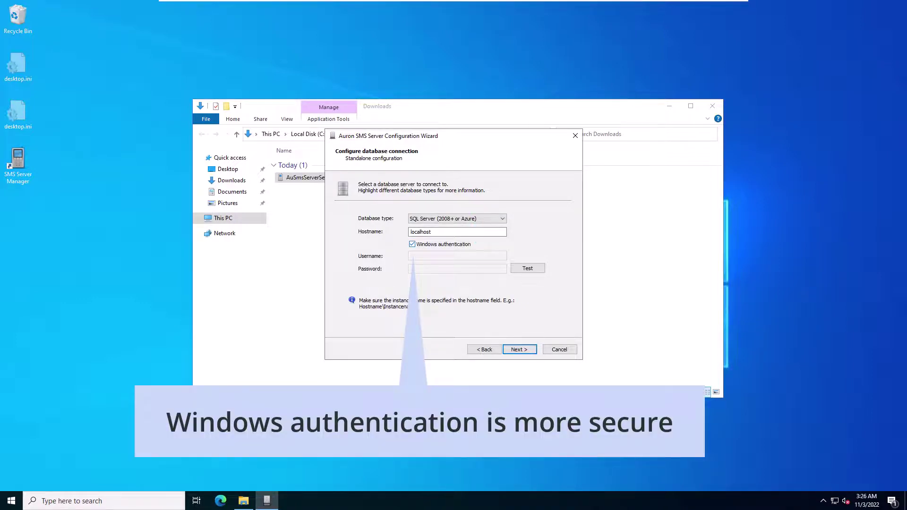
left_click(444, 244)
left_click(441, 256)
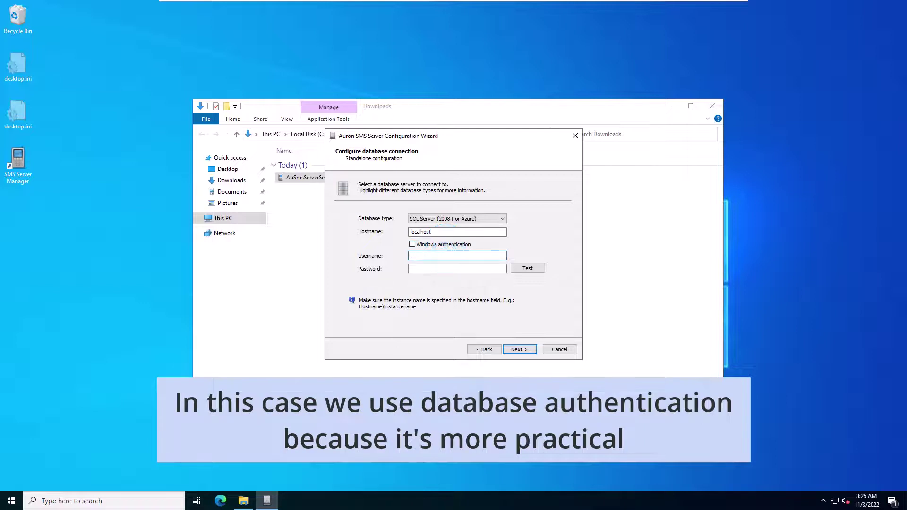
type("sa")
left_click(442, 267)
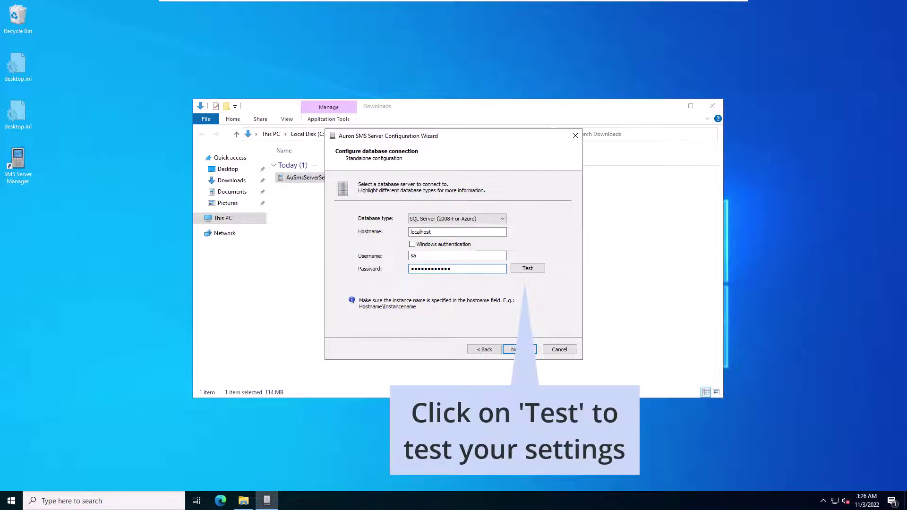
left_click(528, 268)
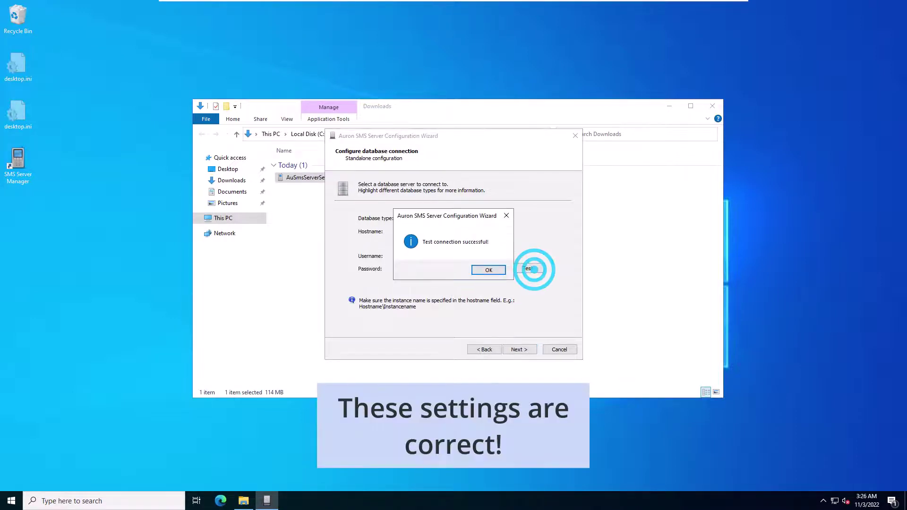
left_click(487, 269)
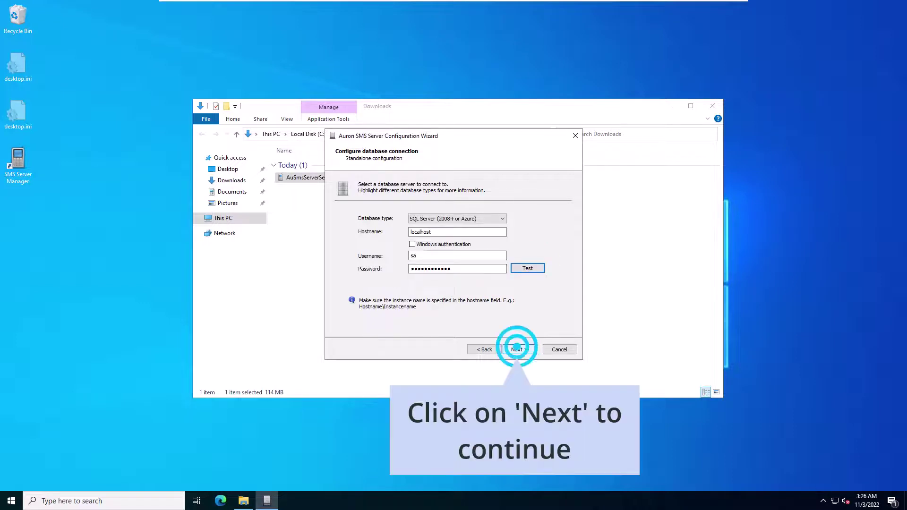
Step: Accept server database AuSmsServer with 'Archive to the same database' enabled
left_click(516, 349)
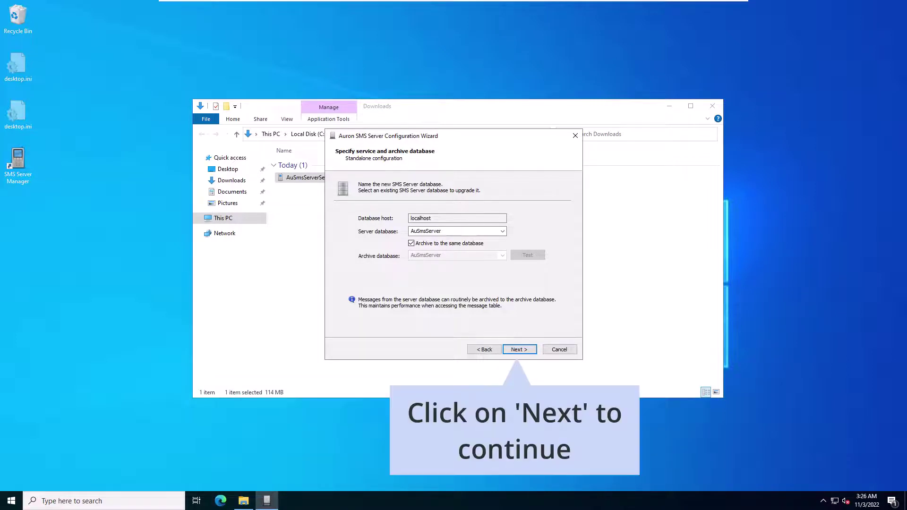
left_click(519, 349)
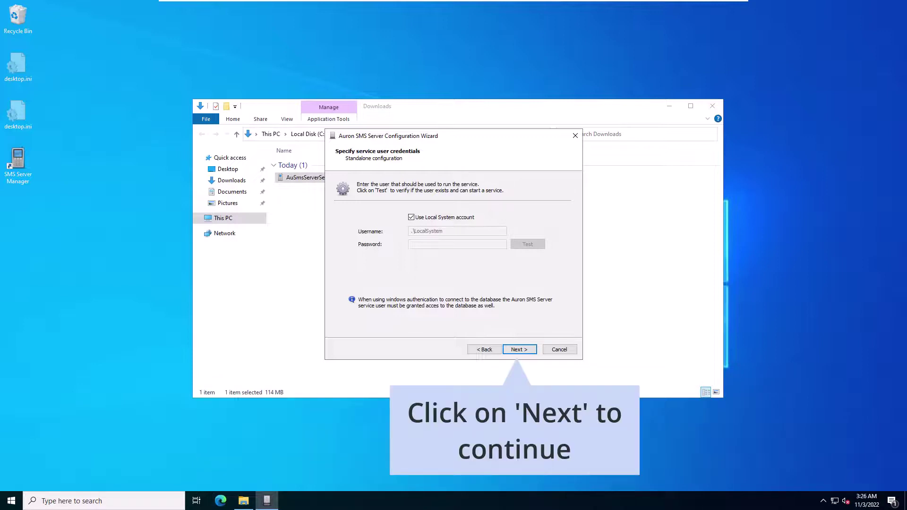
Step: Keep Local System as the service account
left_click(519, 349)
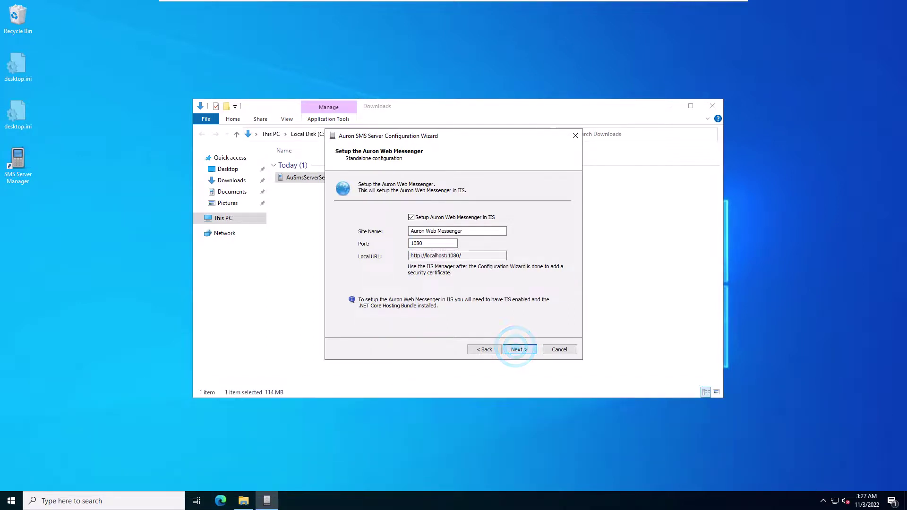
Step: Accept the Auron Web Messenger site on port 1080, apply the configuration, and finish
left_click(518, 349)
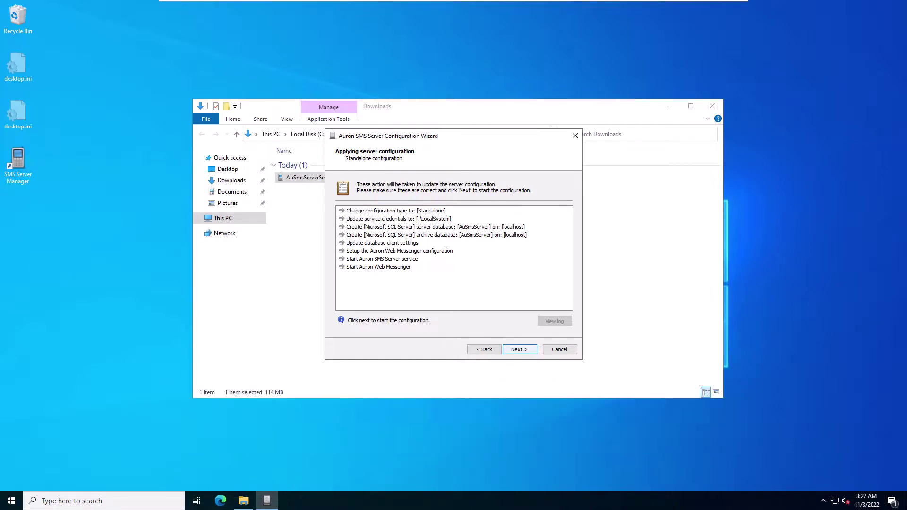
left_click(519, 349)
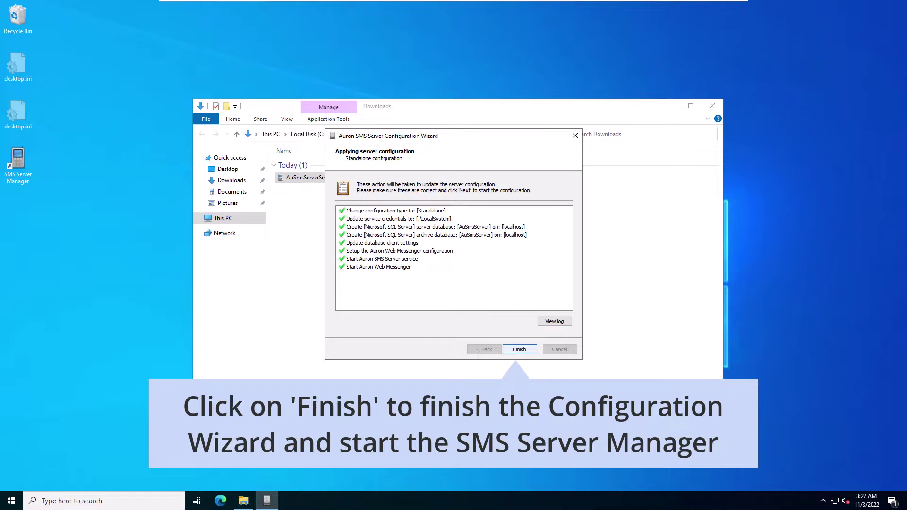
left_click(520, 349)
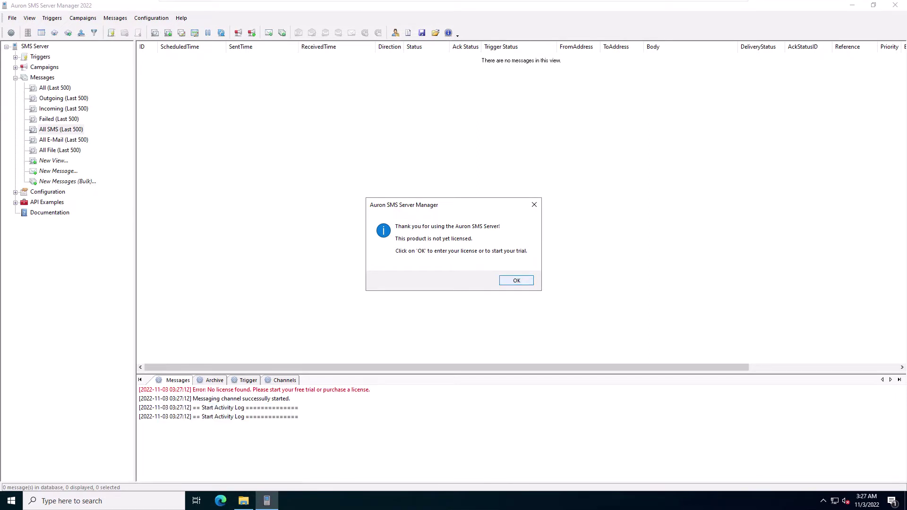
Step: Acknowledge the unlicensed notice to bring up the Enter License Key dialog
left_click(509, 279)
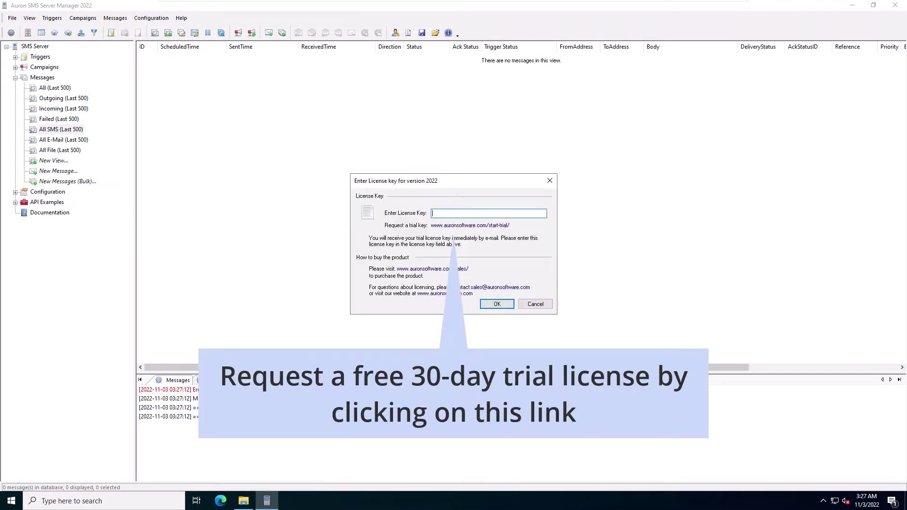